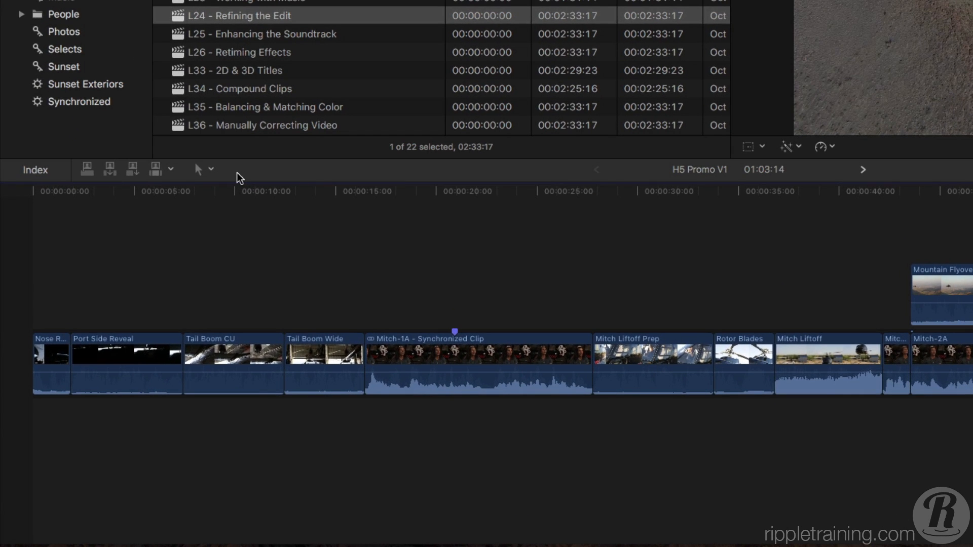
Step: Locate the Port Side Reveal clip through the timeline index, close the index, and play back the edit
{"action": "left_click", "coordinate": [36, 170]}
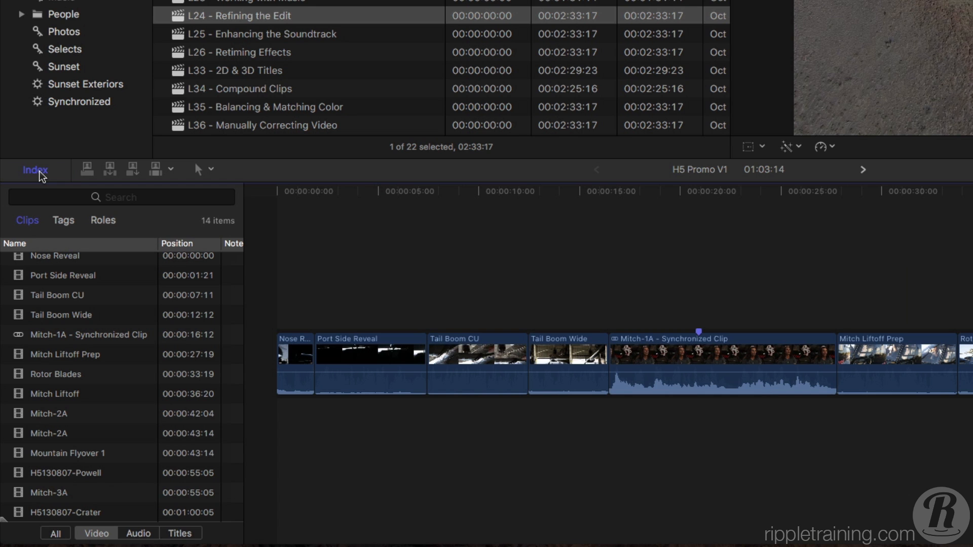
{"action": "left_click", "coordinate": [58, 279]}
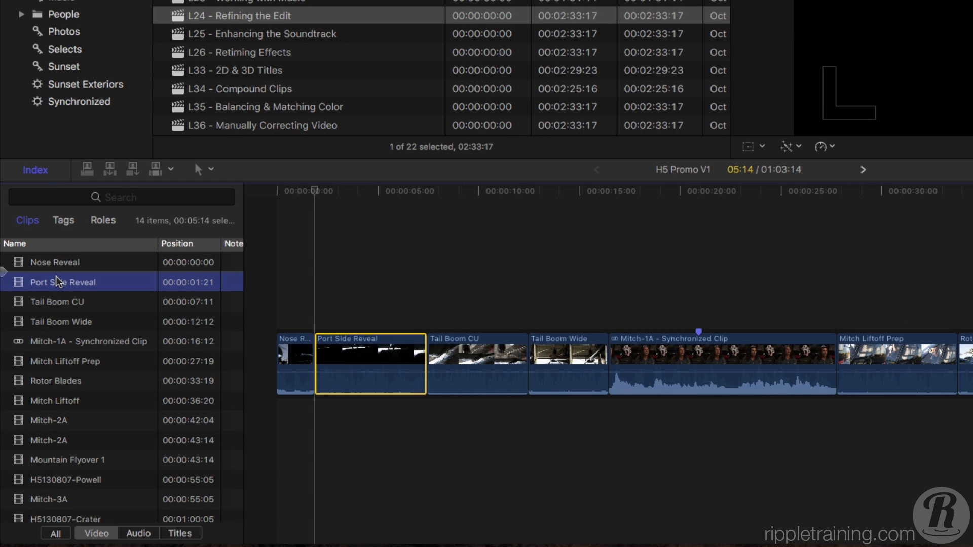
{"action": "key", "text": "super+equal"}
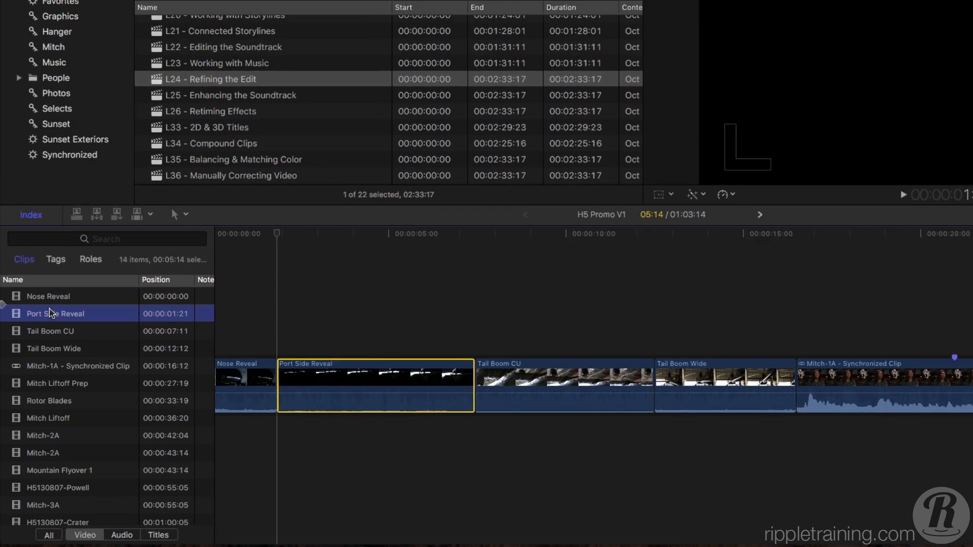
{"action": "key", "text": "super+shift+2"}
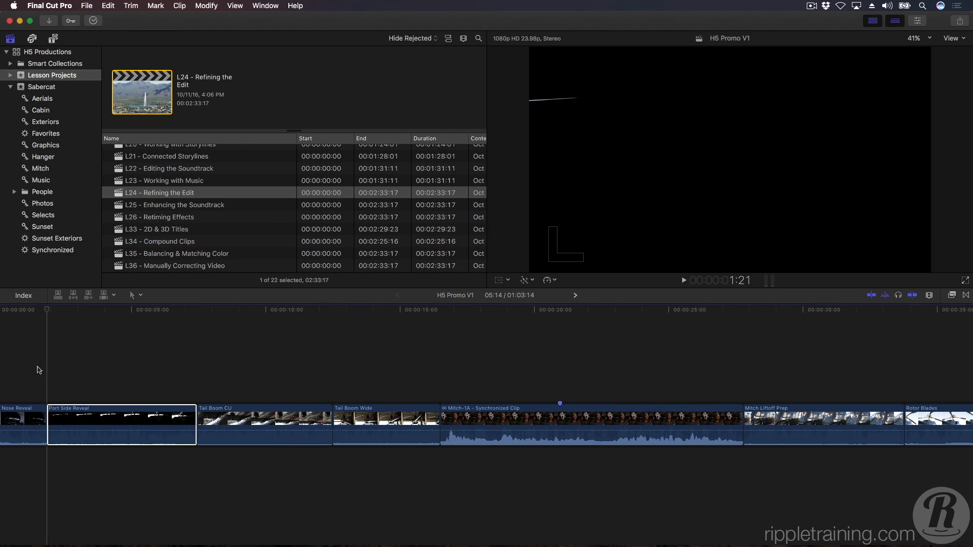
{"action": "key", "text": "space"}
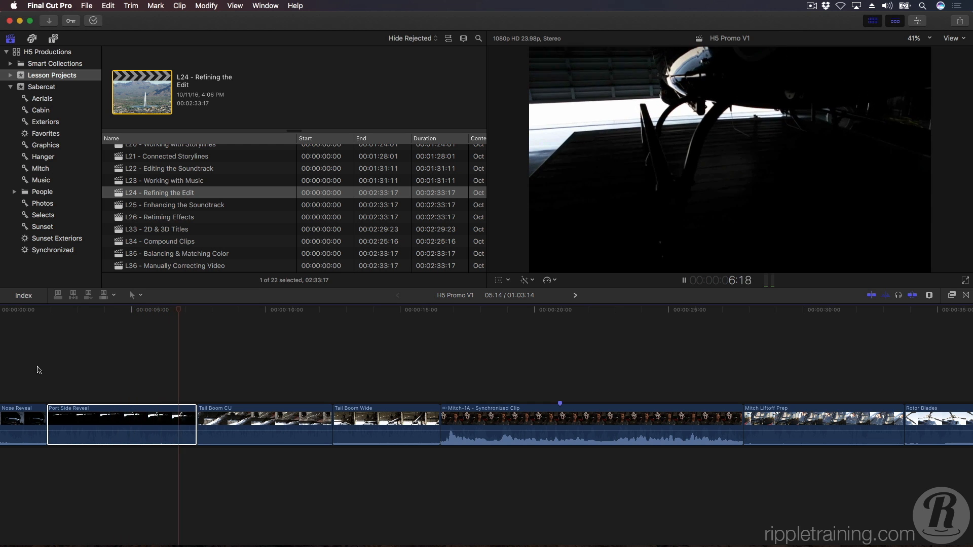
{"action": "key", "text": "space"}
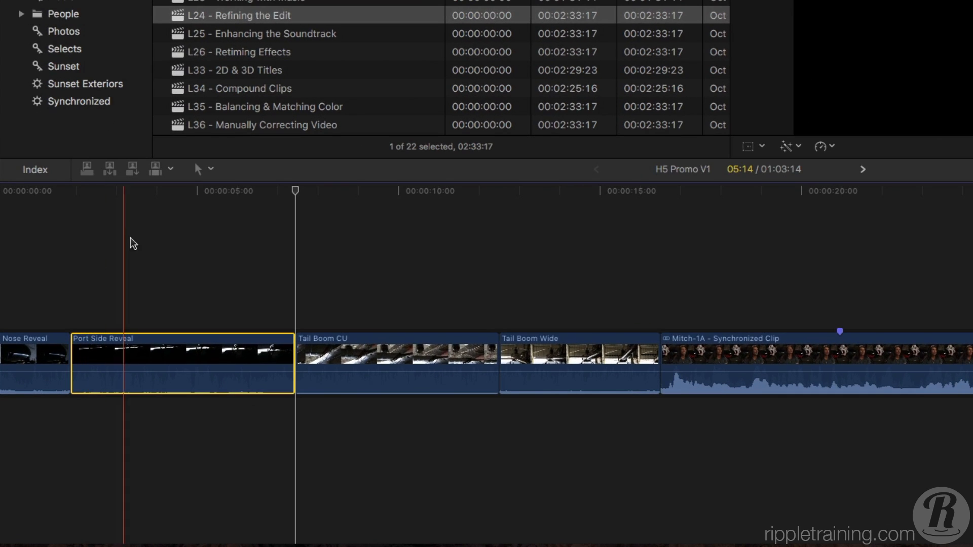
Step: Switch to the Select tool and deselect the clips in the timeline
{"action": "left_click", "coordinate": [210, 170]}
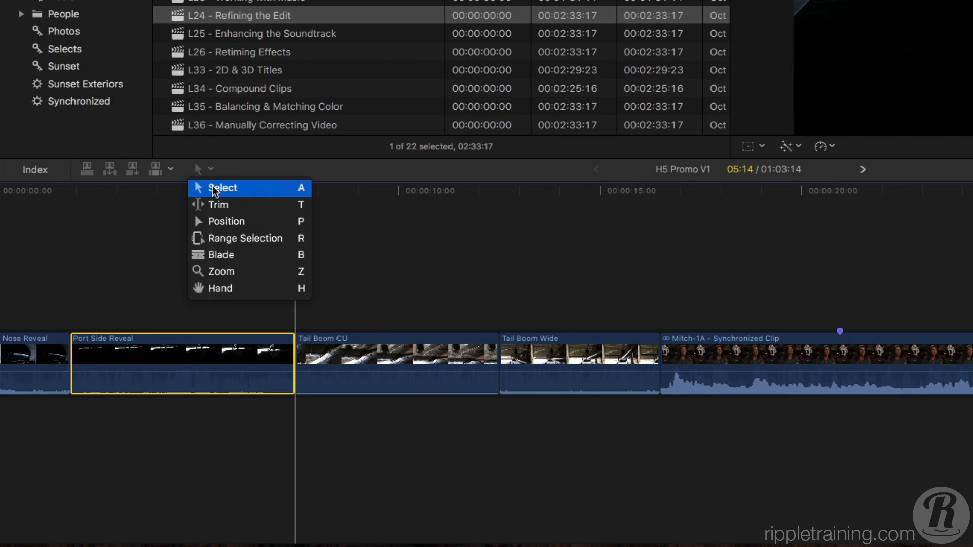
{"action": "left_click", "coordinate": [214, 190]}
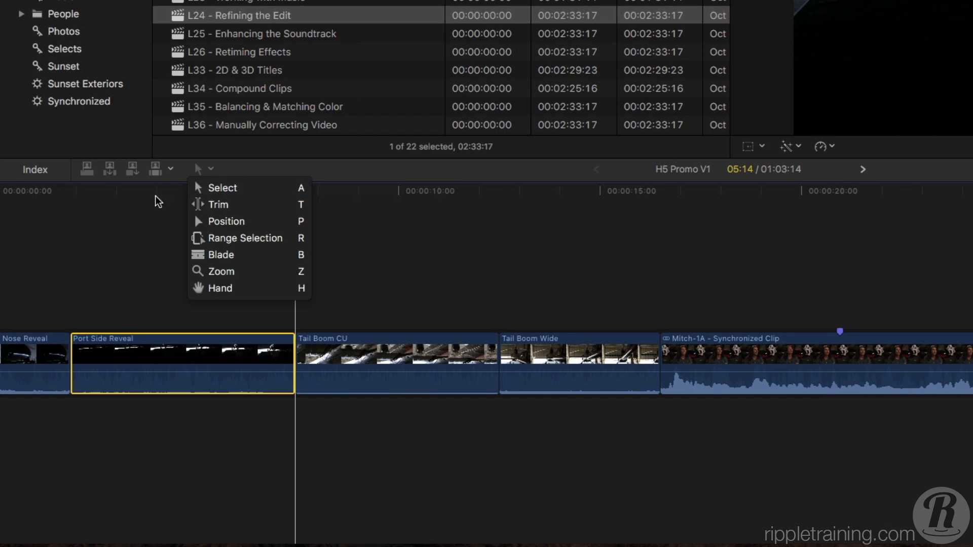
{"action": "left_click", "coordinate": [147, 256]}
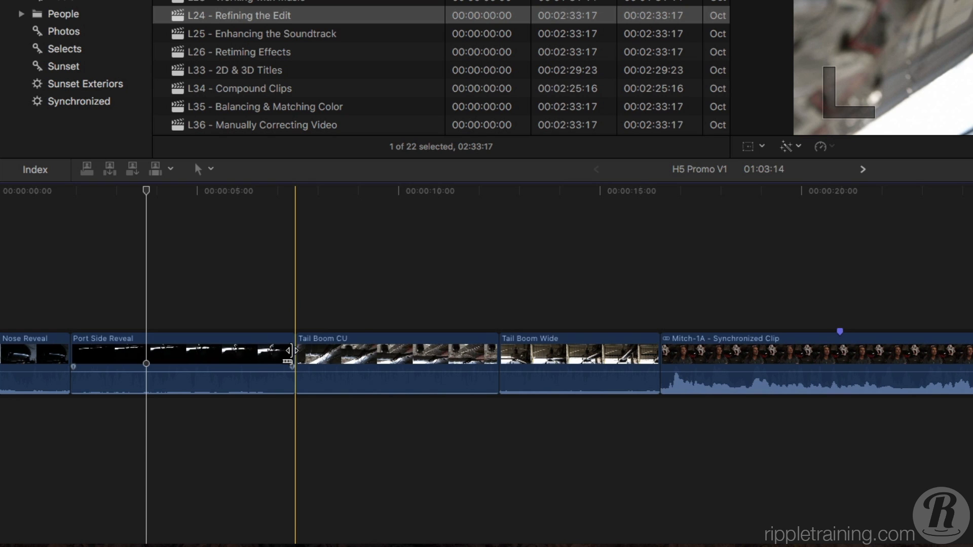
Step: Try ripple trimming the end of Port Side Reveal by dragging it shorter and then longer, and undo the trim
{"action": "left_click", "coordinate": [292, 349]}
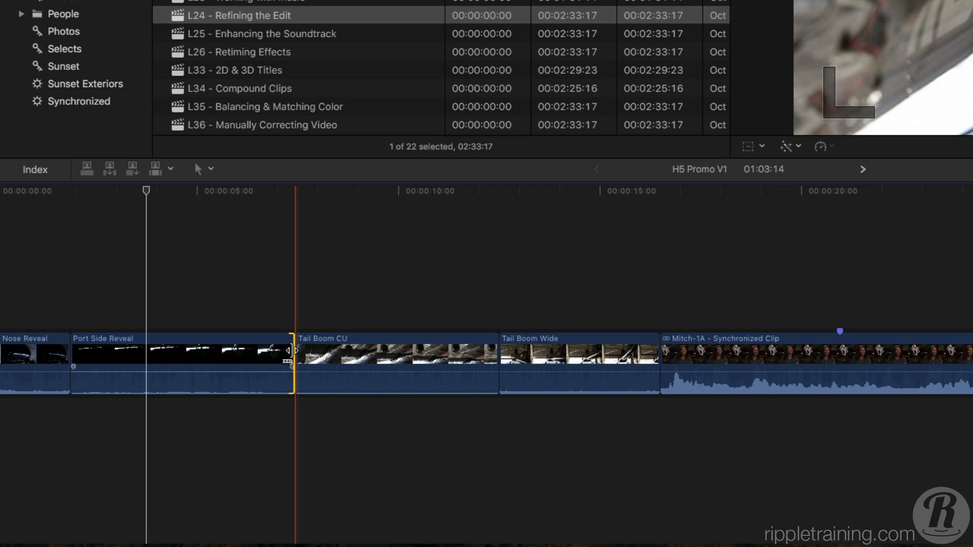
{"action": "left_click_drag", "start_coordinate": [291, 350], "coordinate": [202, 354]}
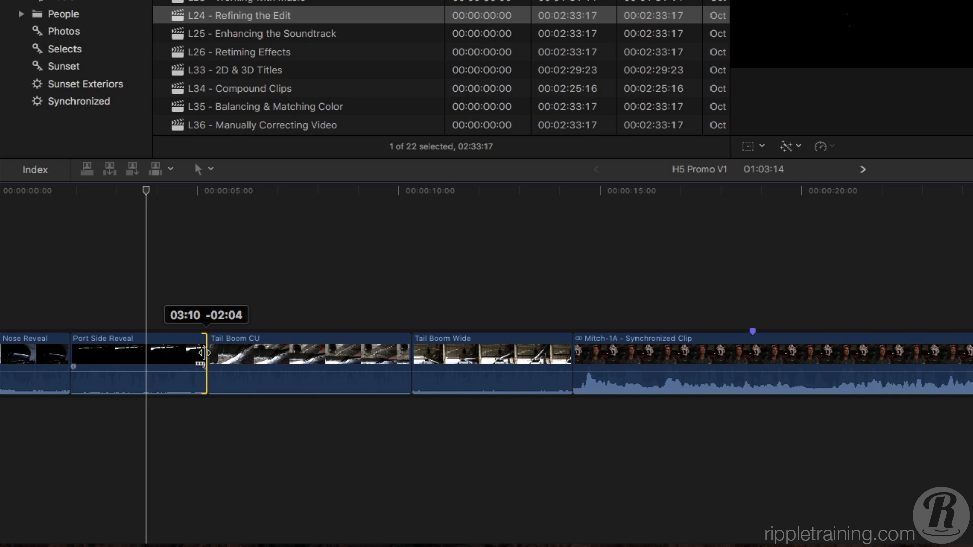
{"action": "left_click_drag", "start_coordinate": [202, 353], "coordinate": [432, 368]}
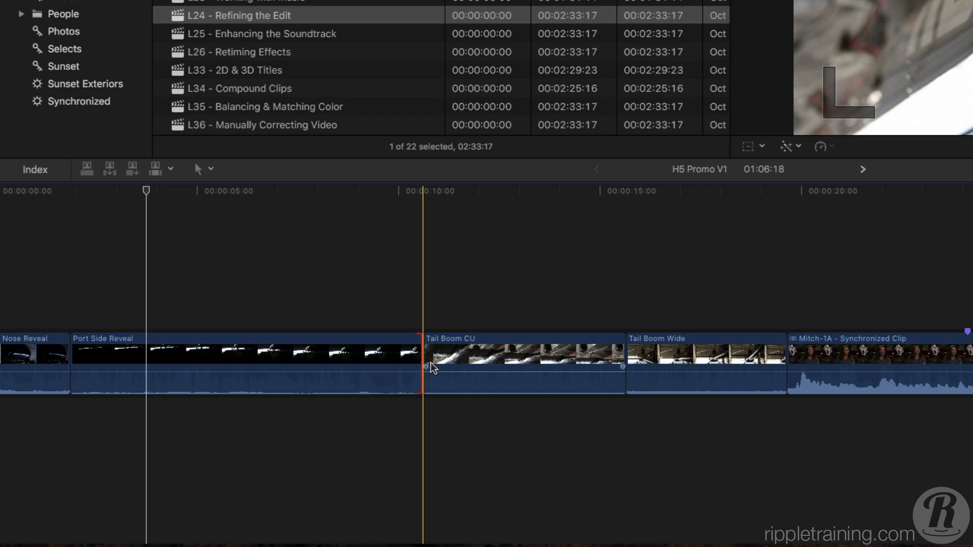
{"action": "key", "text": "super+z"}
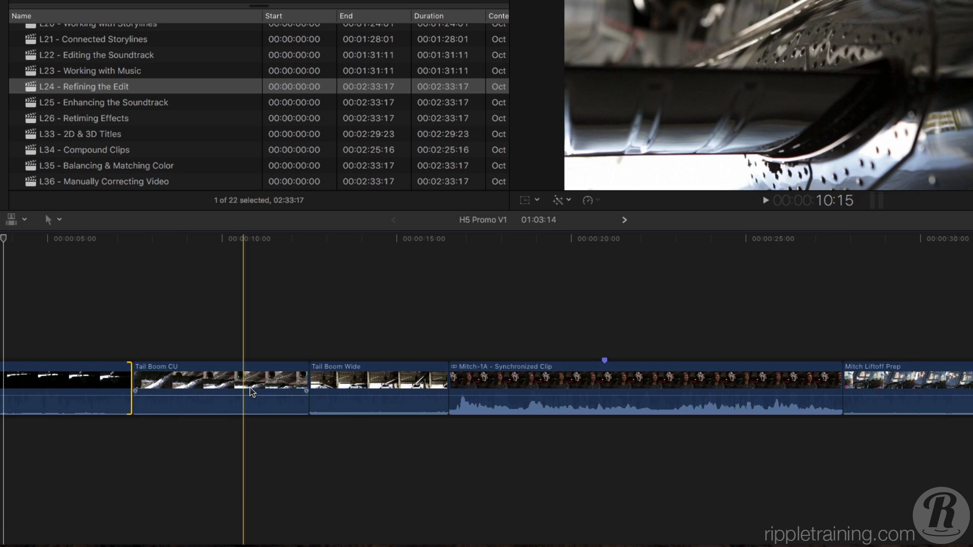
Step: Trim the selected edit point back by 1:00 numerically, preview around it, and undo the trim
{"action": "key", "text": "minus"}
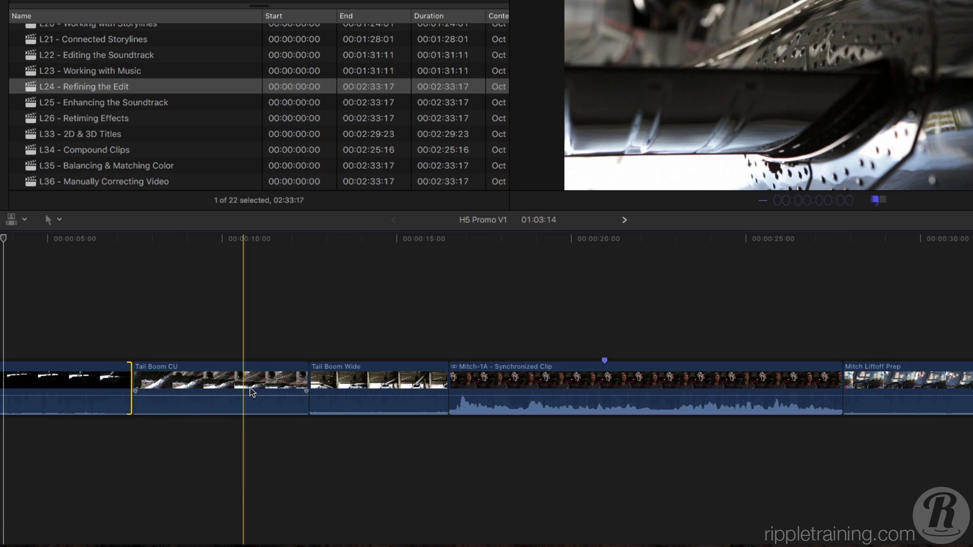
{"action": "type", "text": "1:00"}
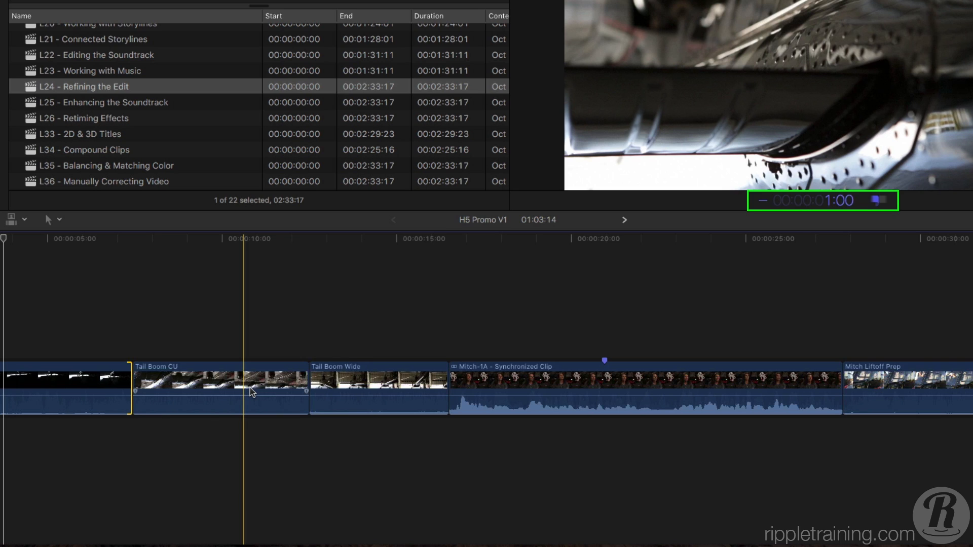
{"action": "key", "text": "Return"}
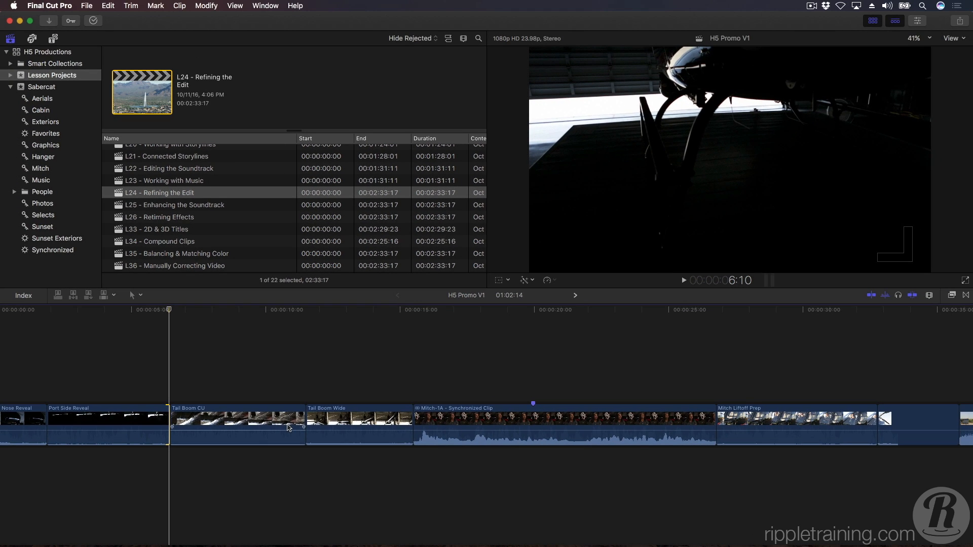
{"action": "key", "text": "shift+slash"}
{"action": "key", "text": "super+z"}
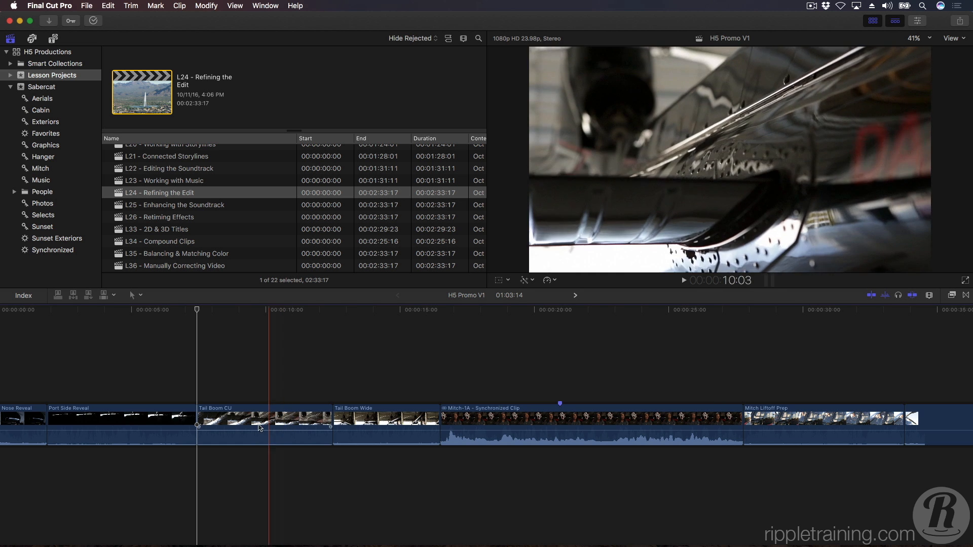
Step: Select the end of Port Side Reveal and extend it by 12 frames numerically
{"action": "left_click", "coordinate": [195, 414]}
{"action": "key", "text": "plus"}
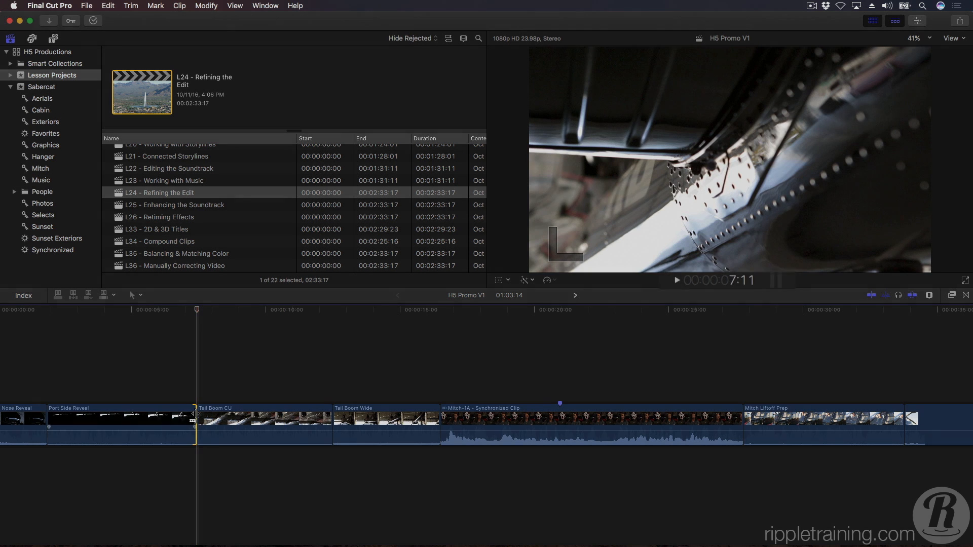
{"action": "type", "text": "12"}
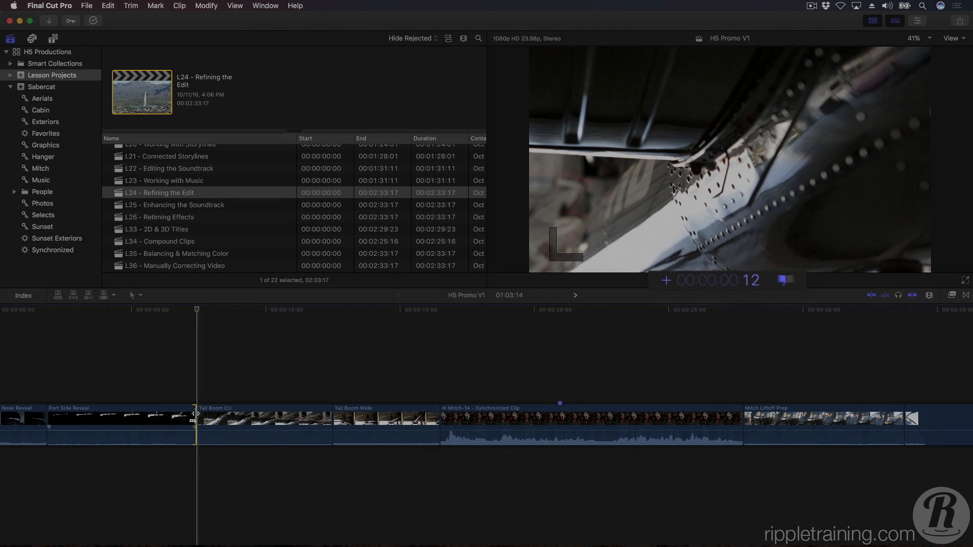
{"action": "key", "text": "Return"}
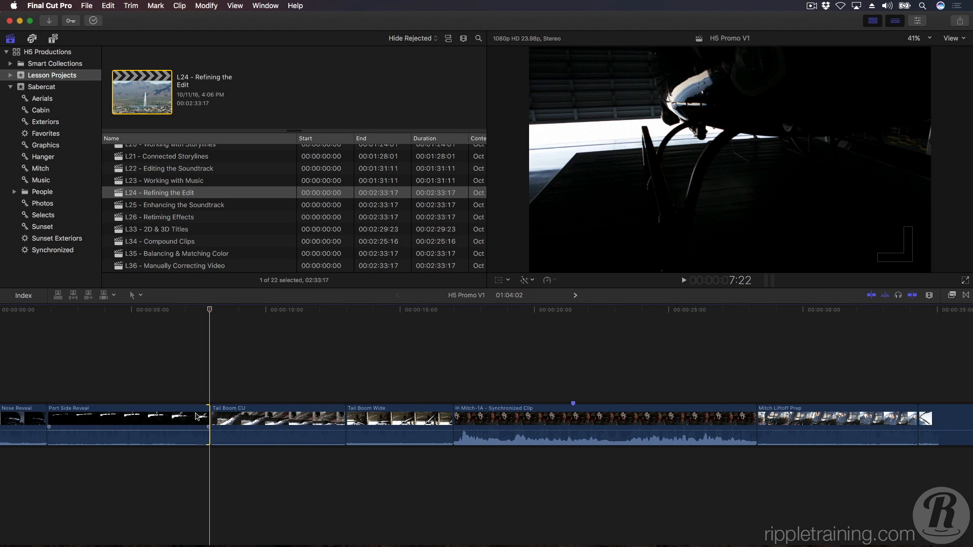
Step: Shorten the same edit point again with a numeric trim
{"action": "key", "text": "minus"}
{"action": "type", "text": "100"}
{"action": "type", "text": "12"}
{"action": "key", "text": "Return"}
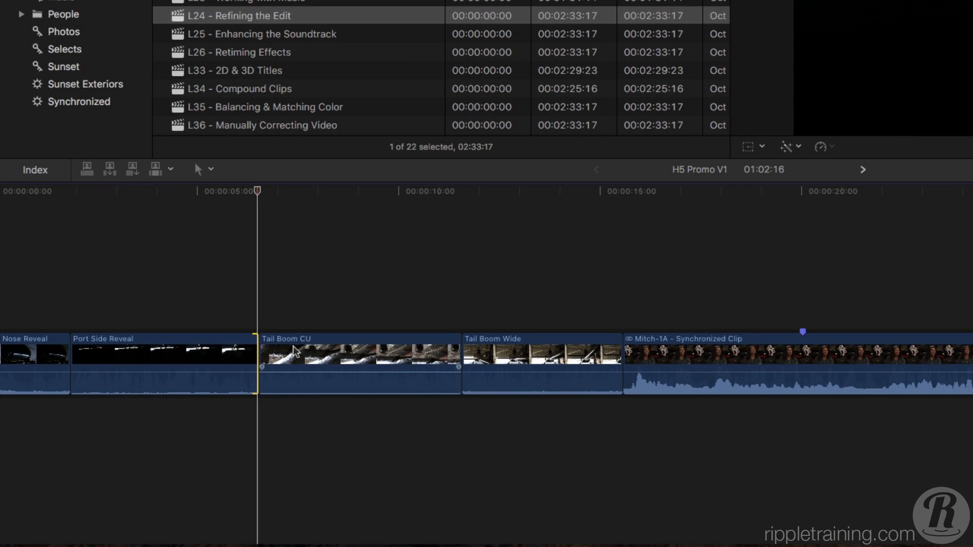
Step: Nudge the Port Side Reveal end point back and forth by single frames and ten-frame increments
{"action": "key", "text": "comma"}
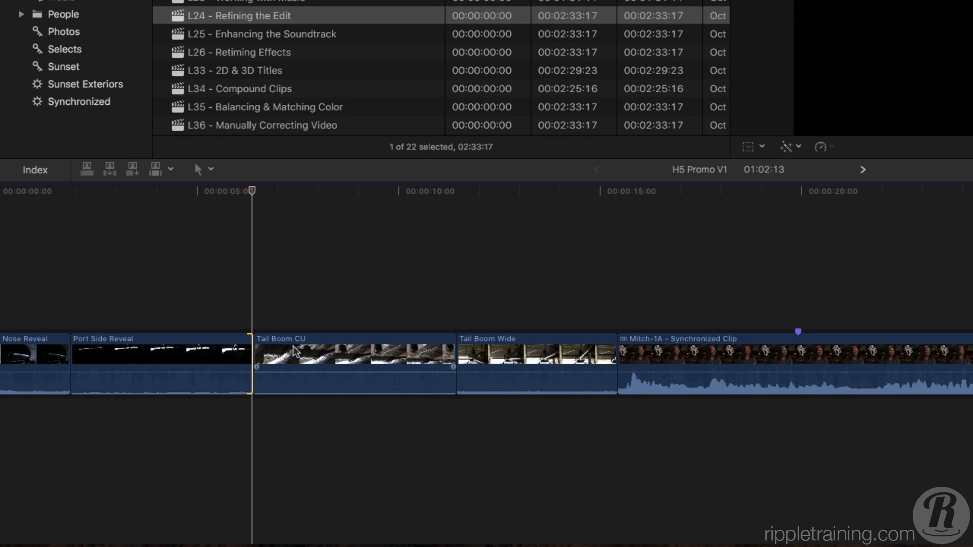
{"action": "key", "text": "shift+period"}
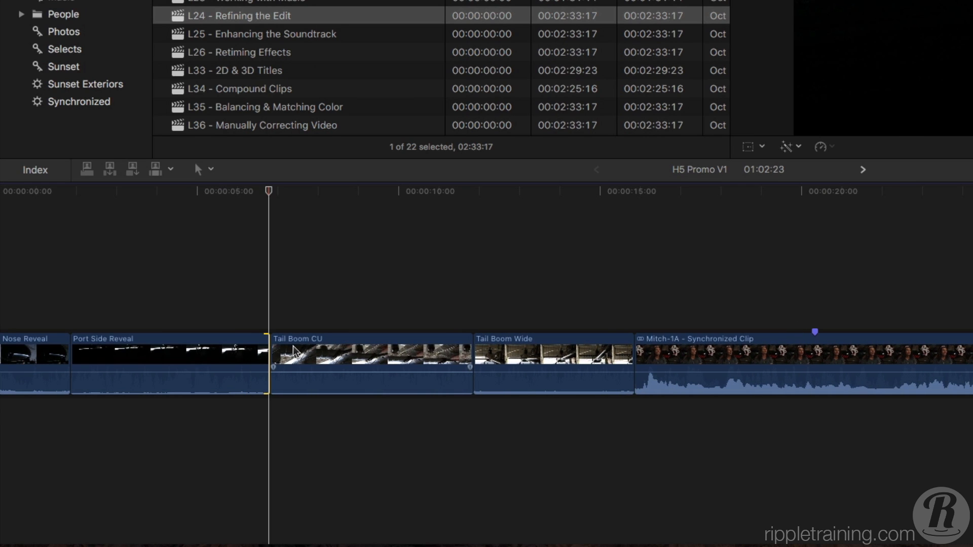
{"action": "key", "text": "shift+period"}
{"action": "key", "text": "shift+comma"}
{"action": "key", "text": "shift+comma"}
{"action": "key", "text": "shift+comma"}
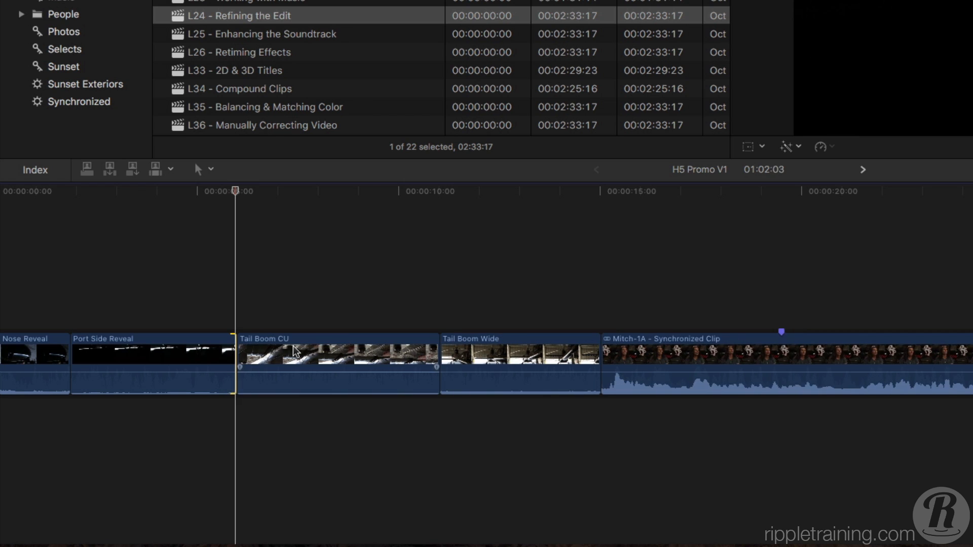
{"action": "key", "text": "shift+comma"}
{"action": "key", "text": "shift+comma"}
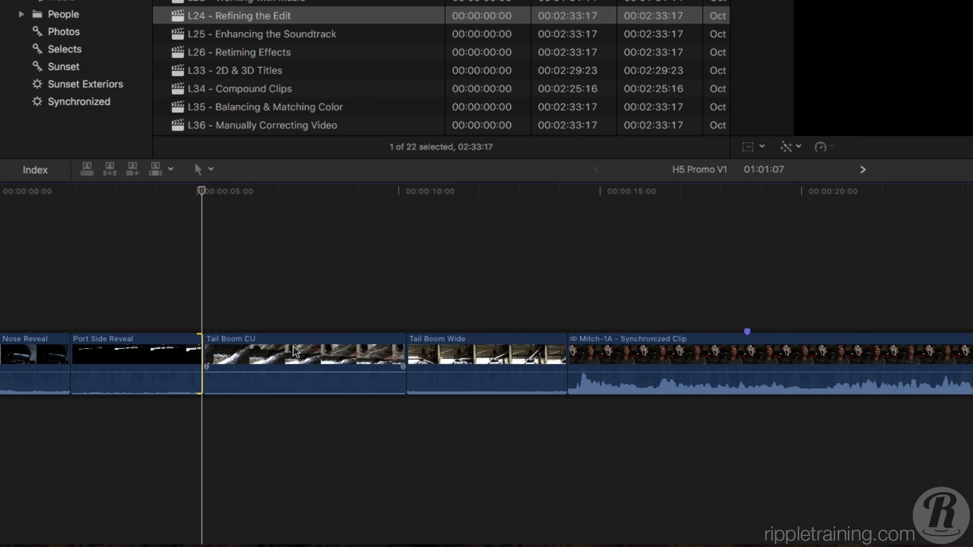
{"action": "key", "text": "shift+period"}
{"action": "key", "text": "shift+period"}
{"action": "key", "text": "shift+period"}
{"action": "key", "text": "shift+period"}
{"action": "key", "text": "shift+period"}
{"action": "key", "text": "shift+comma"}
{"action": "key", "text": "shift+comma"}
{"action": "key", "text": "shift+comma"}
{"action": "key", "text": "shift+comma"}
{"action": "key", "text": "shift+comma"}
{"action": "key", "text": "shift+comma"}
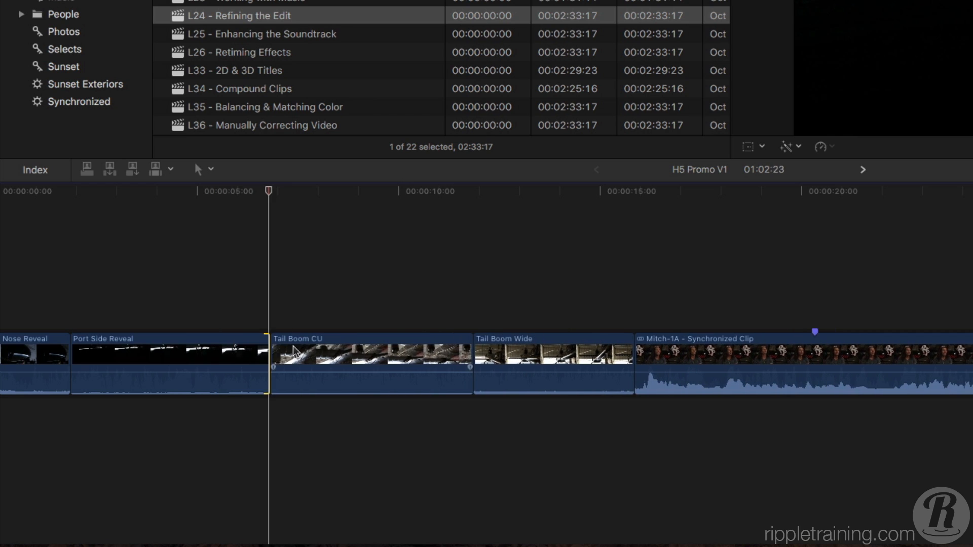
{"action": "key", "text": "shift+comma"}
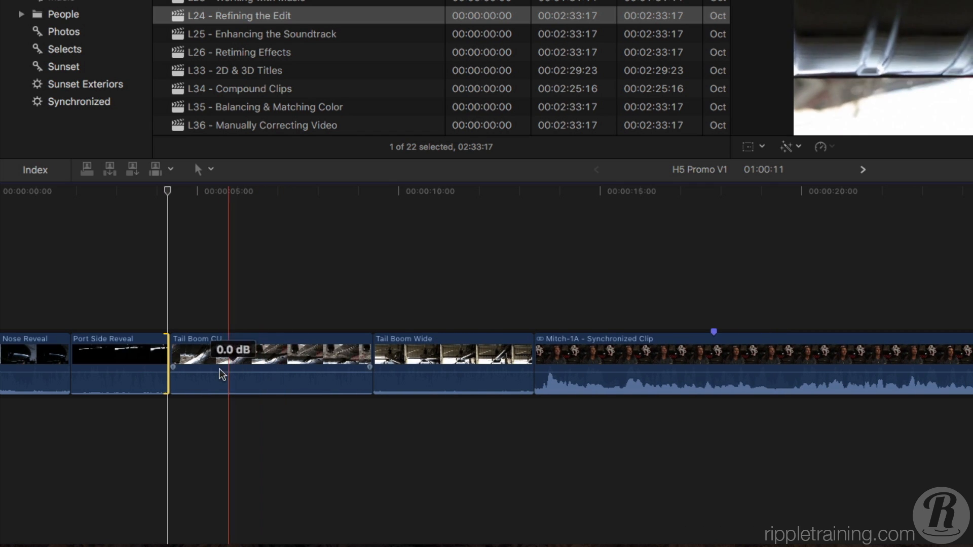
Step: Try trimming the start of Port Side Reveal by dragging it right and back again
{"action": "left_click", "coordinate": [177, 388]}
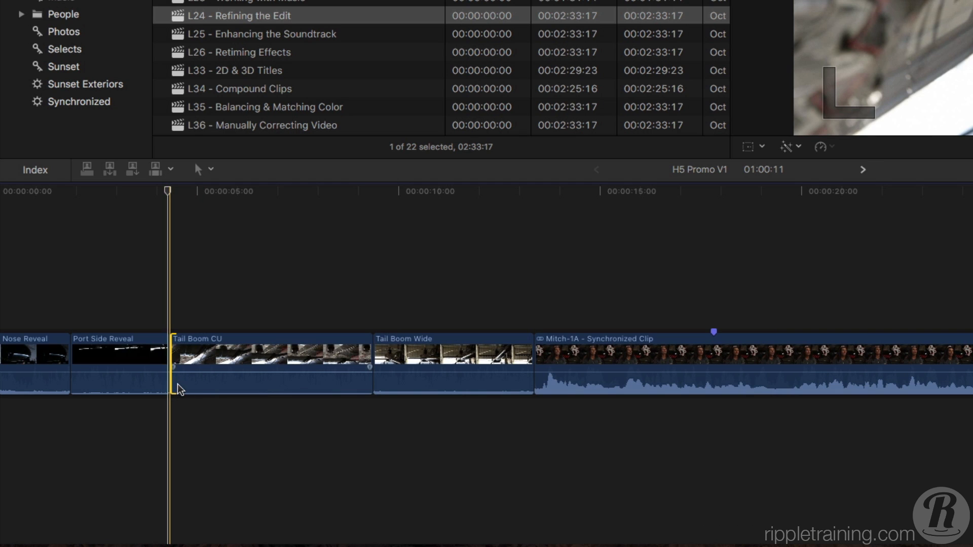
{"action": "left_click", "coordinate": [75, 355]}
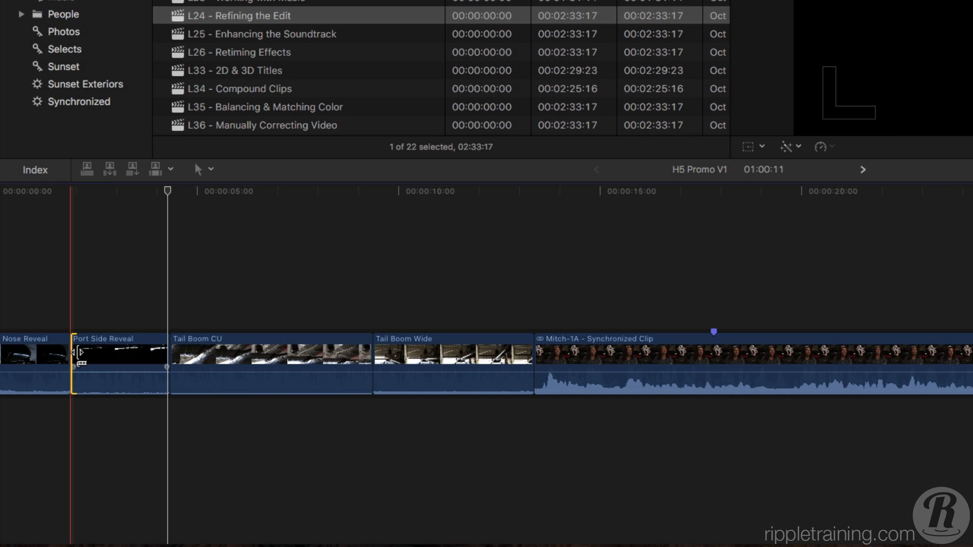
{"action": "left_click_drag", "start_coordinate": [78, 352], "coordinate": [107, 352]}
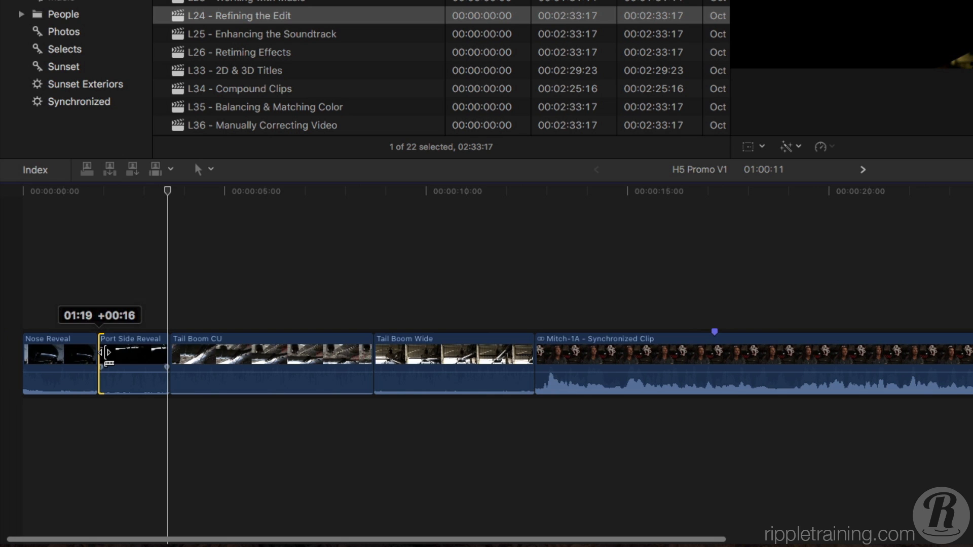
{"action": "left_click_drag", "start_coordinate": [107, 352], "coordinate": [79, 355]}
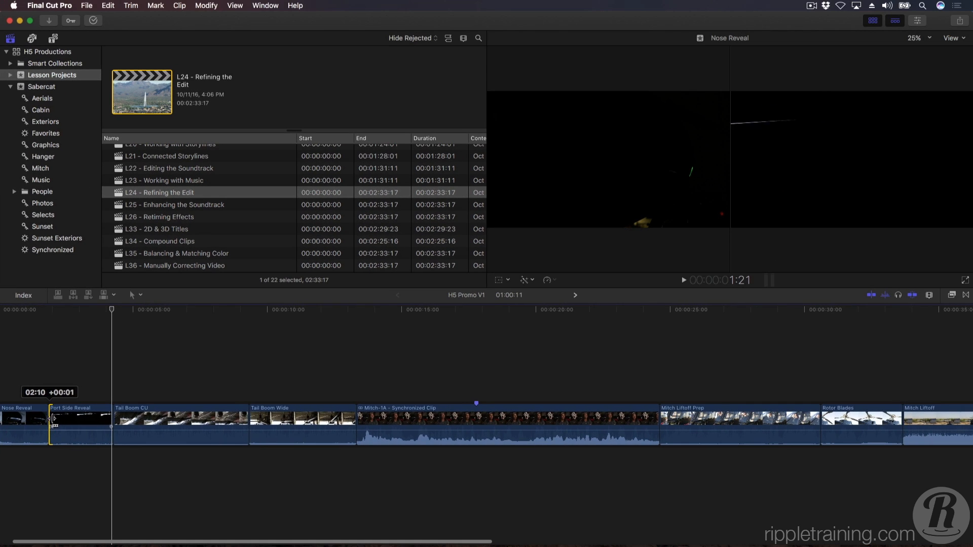
{"action": "left_click_drag", "start_coordinate": [53, 419], "coordinate": [52, 419]}
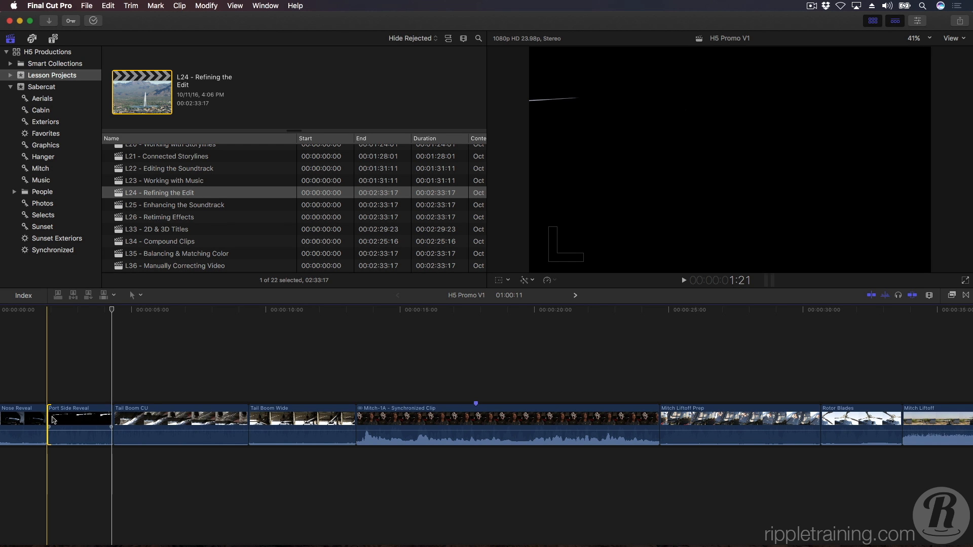
Step: Expand the Mitch-1A Synchronized Clip's audio and drag its audio start earlier under Tail Boom Wide
{"action": "left_click", "coordinate": [358, 420]}
{"action": "left_click", "coordinate": [353, 354]}
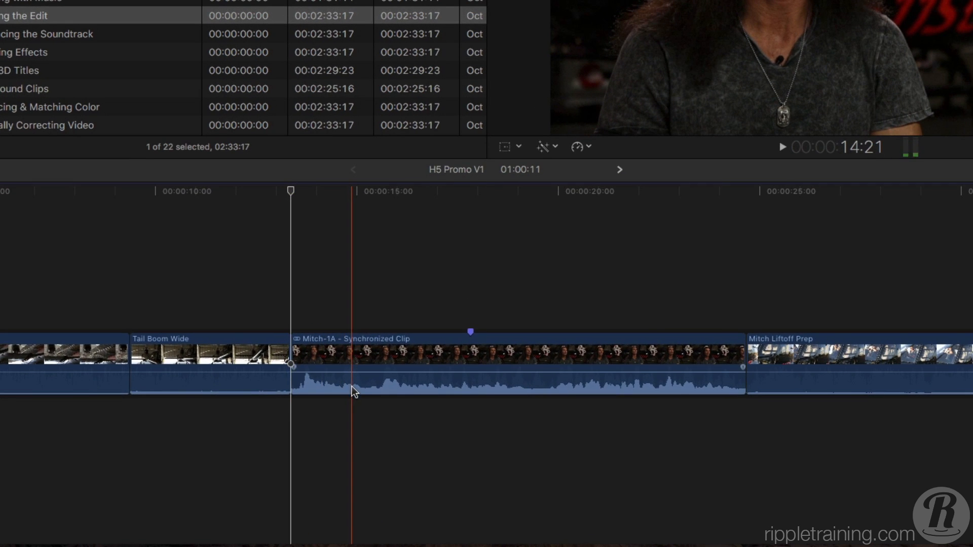
{"action": "double_click", "coordinate": [352, 386]}
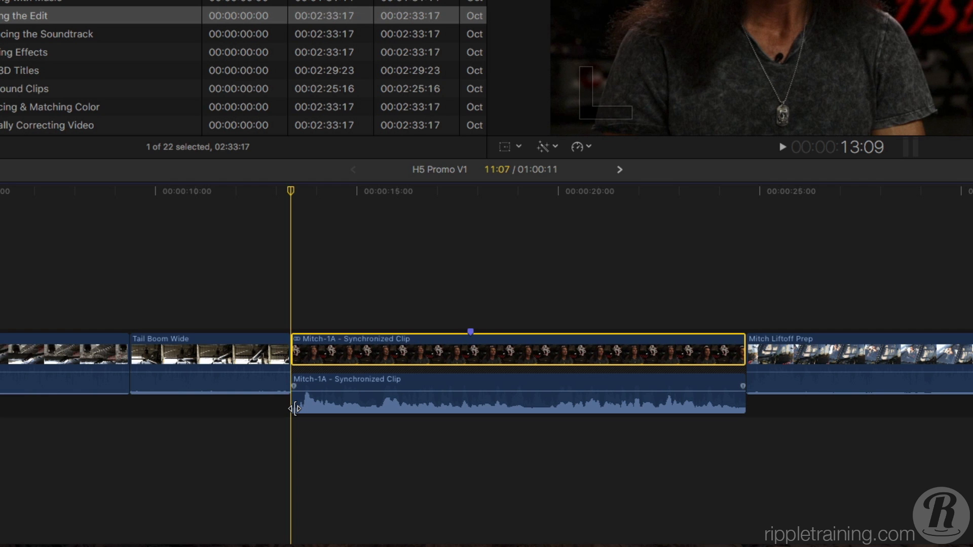
{"action": "left_click_drag", "start_coordinate": [295, 408], "coordinate": [211, 411]}
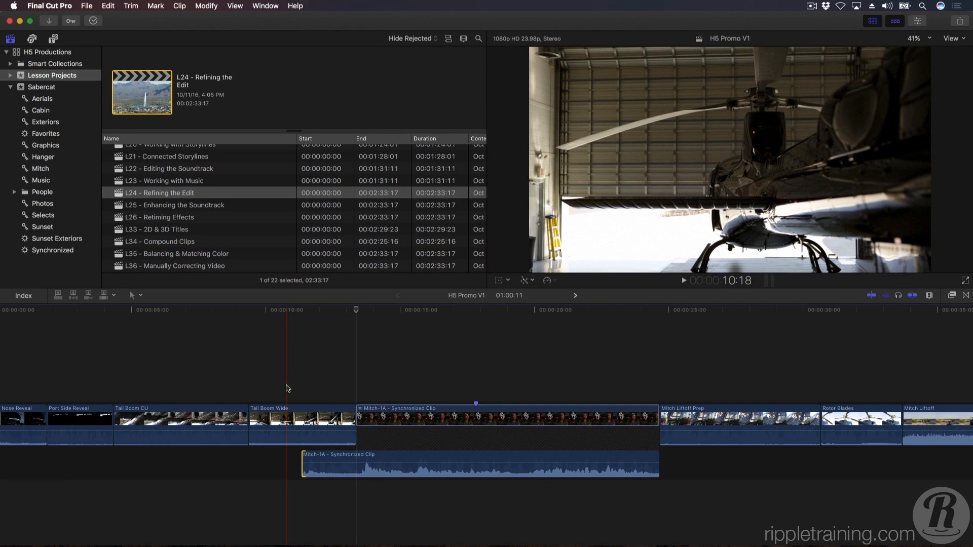
Step: Play back the split edit under Tail Boom Wide, then undo the extended Mitch-1A audio start
{"action": "left_click", "coordinate": [286, 388]}
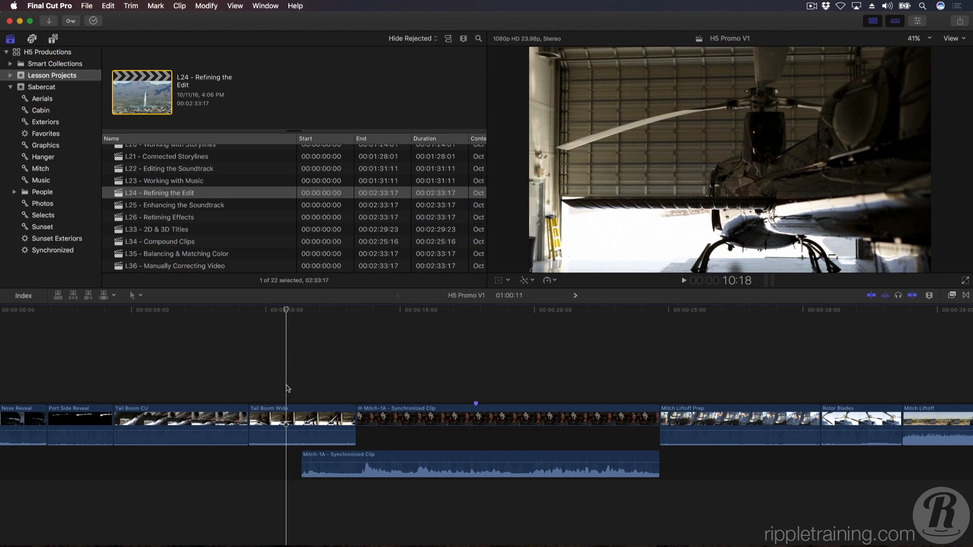
{"action": "key", "text": "space"}
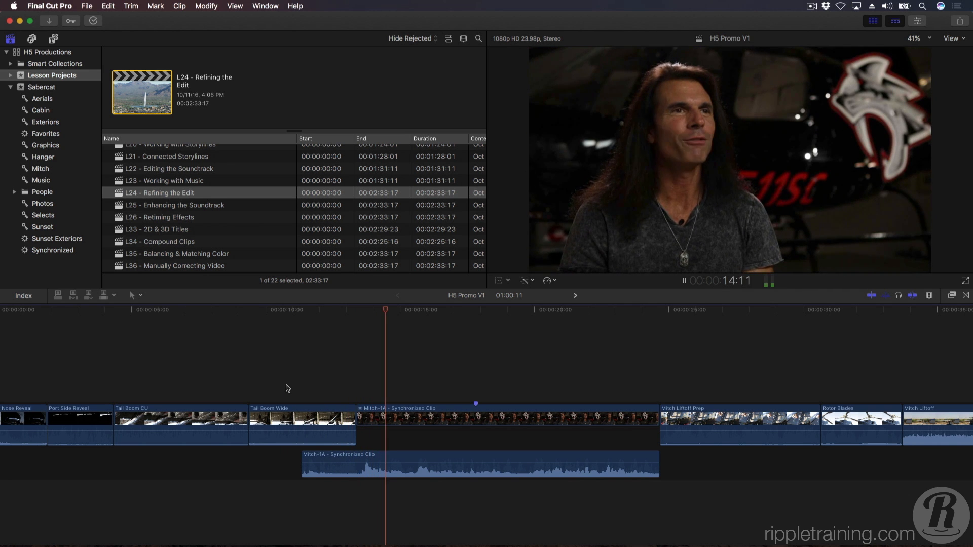
{"action": "key", "text": "space"}
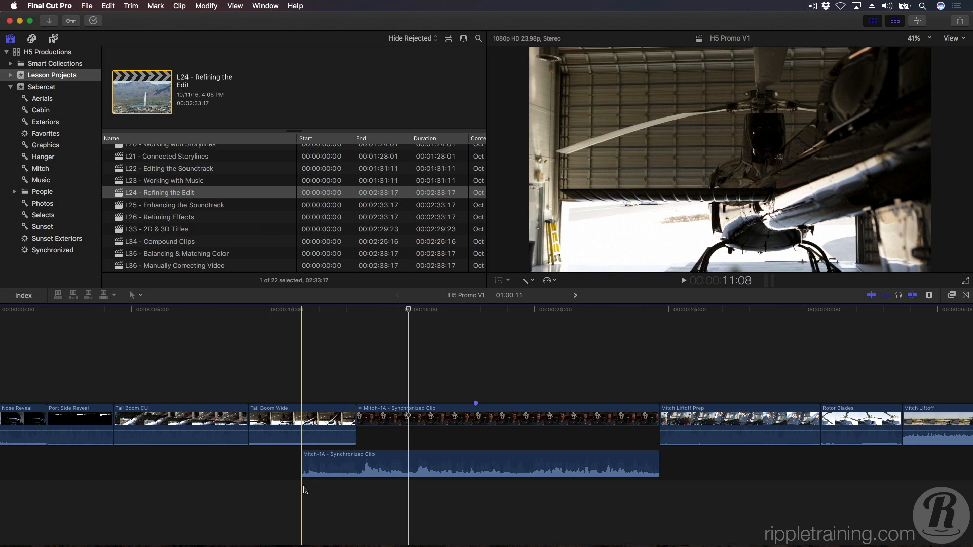
{"action": "key", "text": "super+z"}
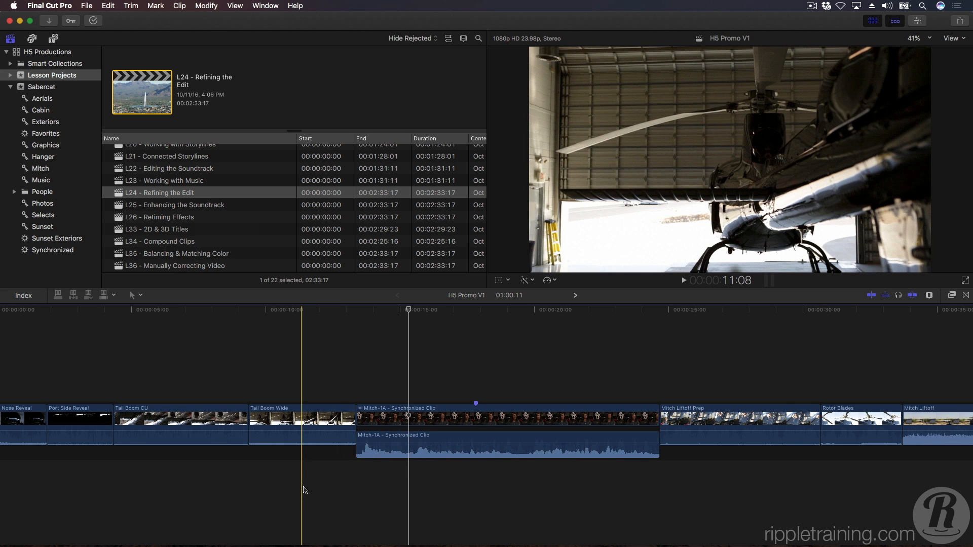
Step: Try rolling the Mitch-1A video start later over Tail Boom Wide, play it back, and undo the roll
{"action": "left_click", "coordinate": [361, 411]}
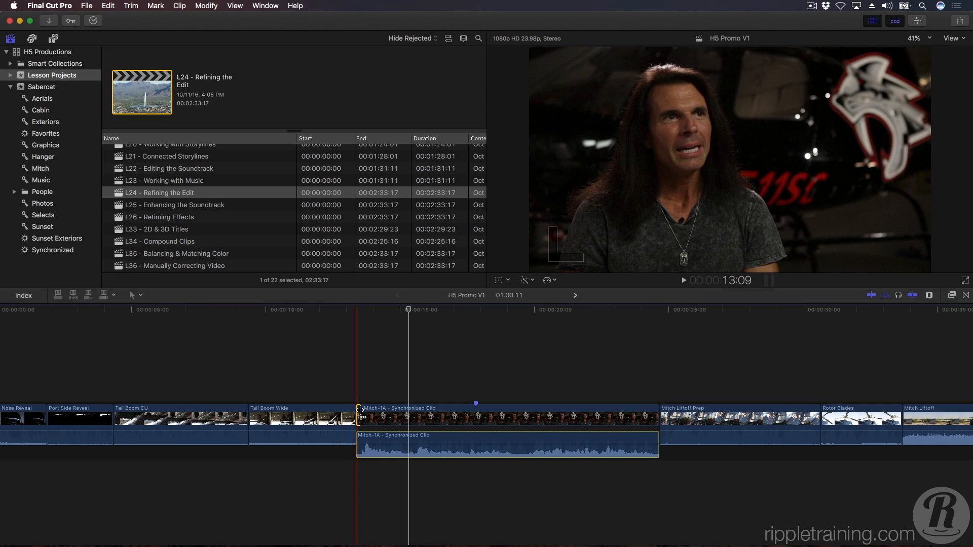
{"action": "left_click_drag", "start_coordinate": [361, 410], "coordinate": [406, 412]}
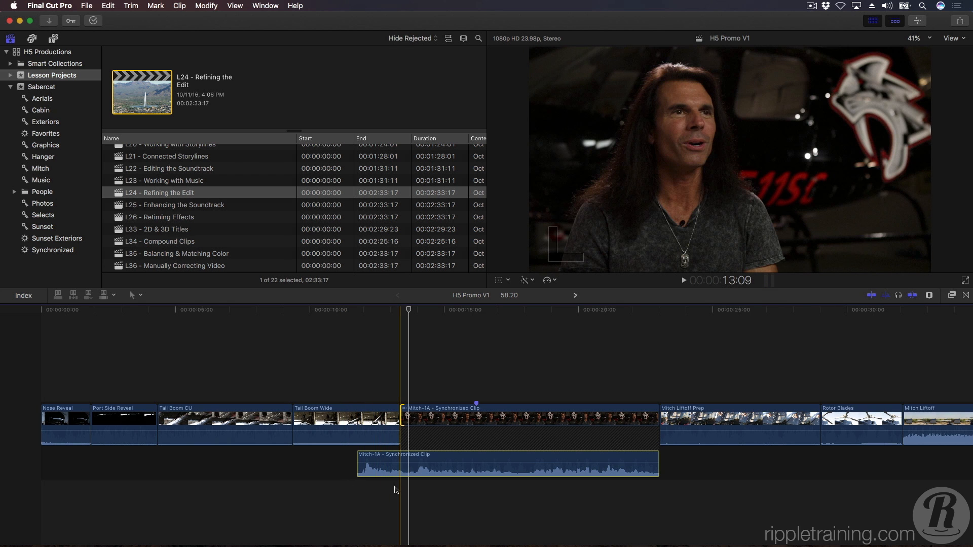
{"action": "key", "text": "space"}
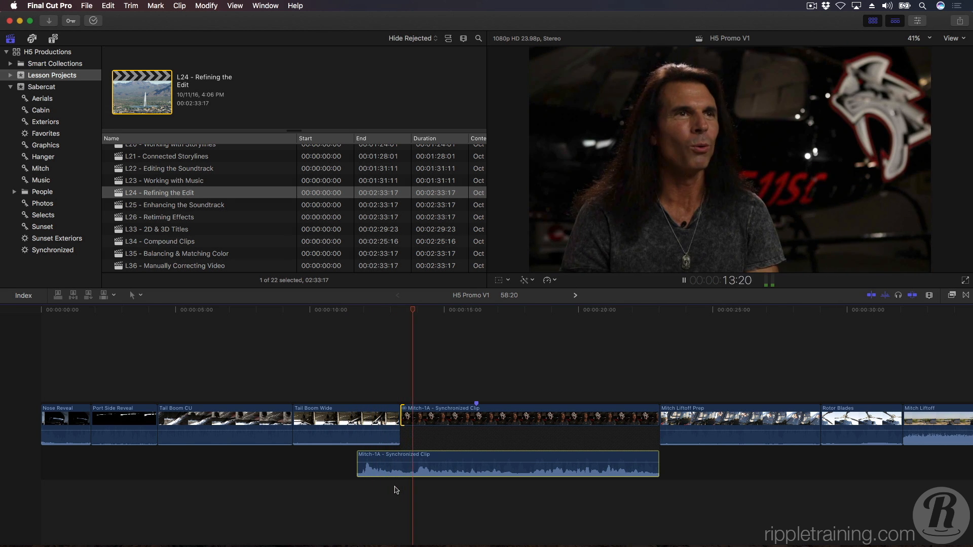
{"action": "left_click", "coordinate": [400, 310]}
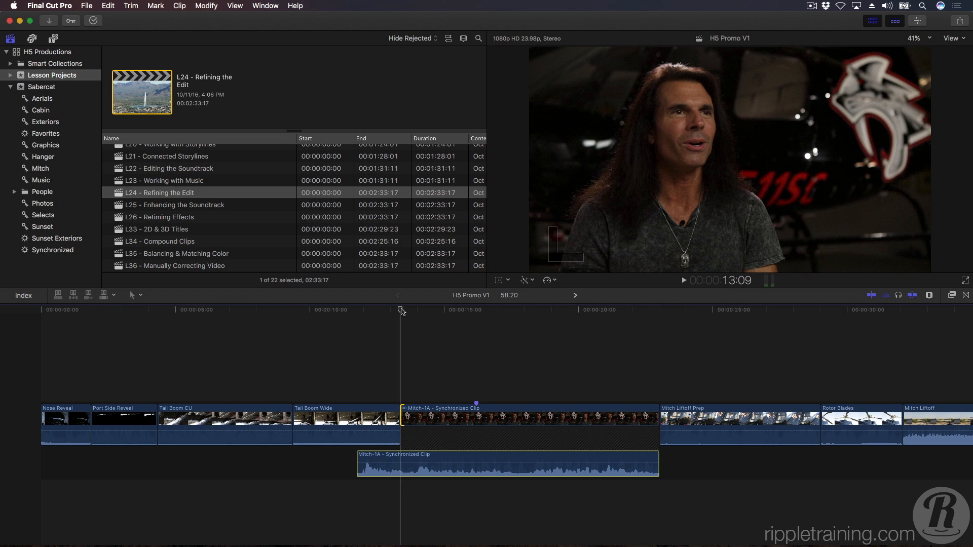
{"action": "key", "text": "super+z"}
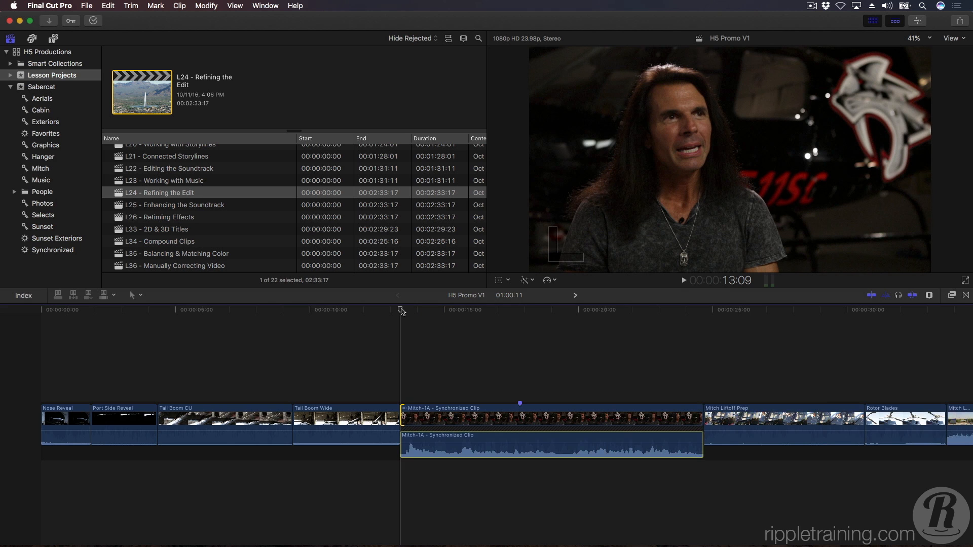
Step: Roll the edit point between Tail Boom Wide and Mitch-1A's video forward by 1:15 numerically
{"action": "key", "text": "plus"}
{"action": "type", "text": "115"}
{"action": "key", "text": "Return"}
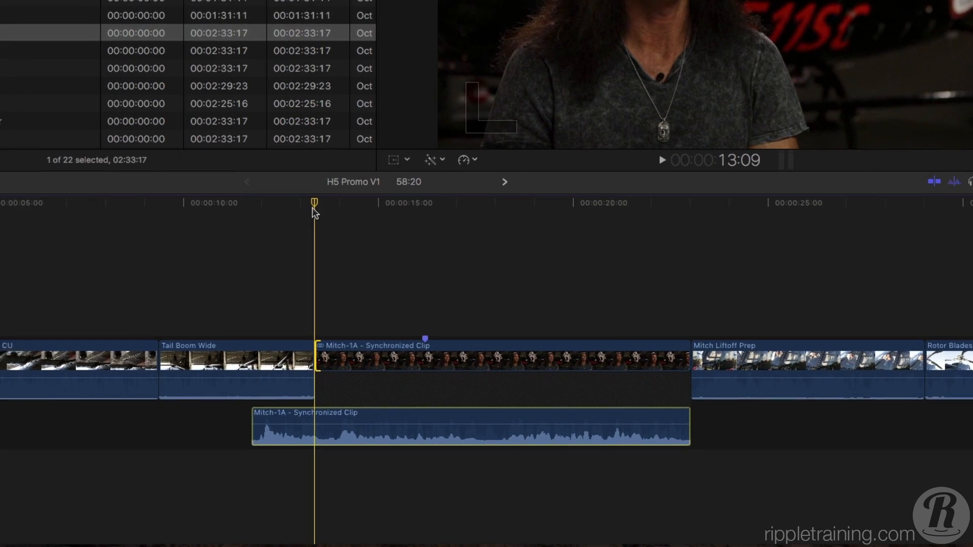
Step: Overwrite the connected Mountain Flyover 1 clip into the primary storyline over Mitch-2A
{"action": "scroll", "coordinate": [312, 208], "scroll_direction": "right", "scroll_amount": 15}
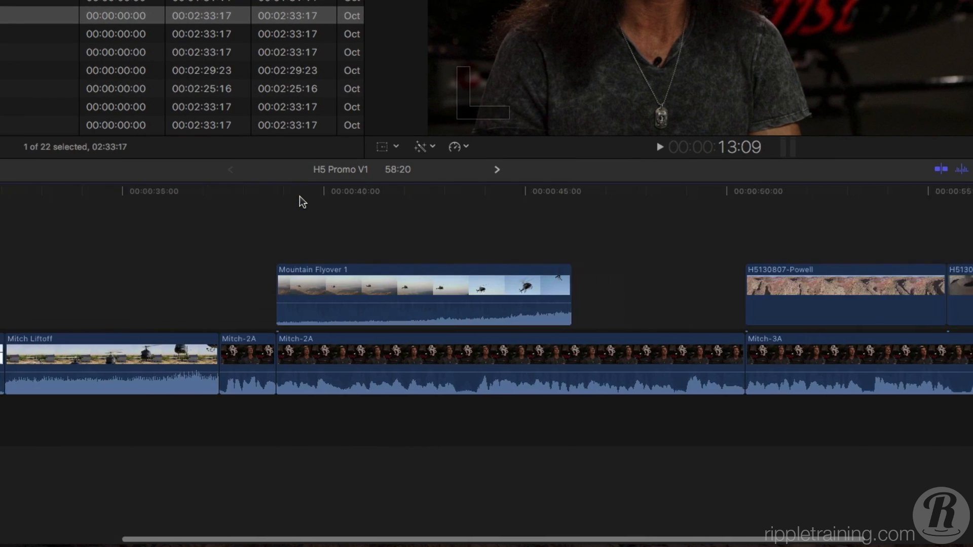
{"action": "left_click", "coordinate": [290, 273]}
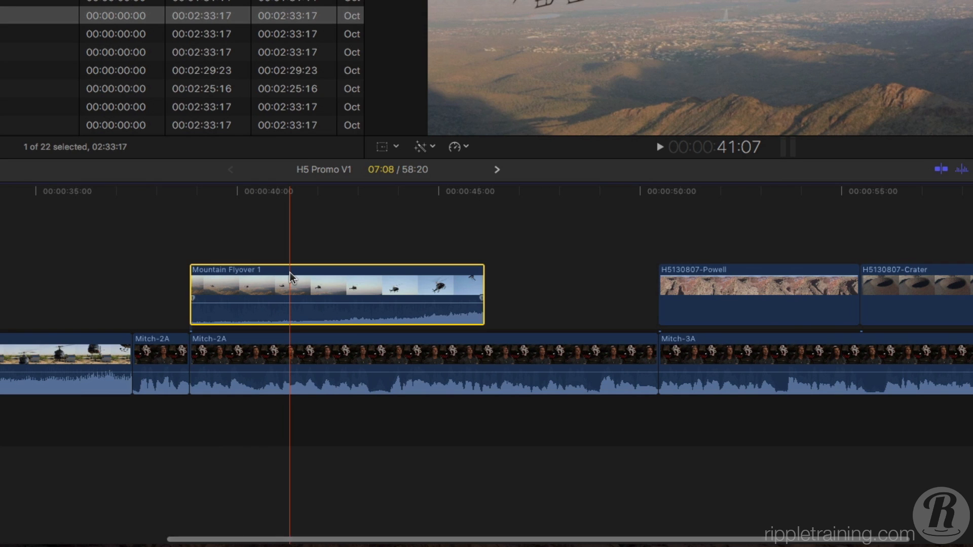
{"action": "right_click", "coordinate": [290, 272]}
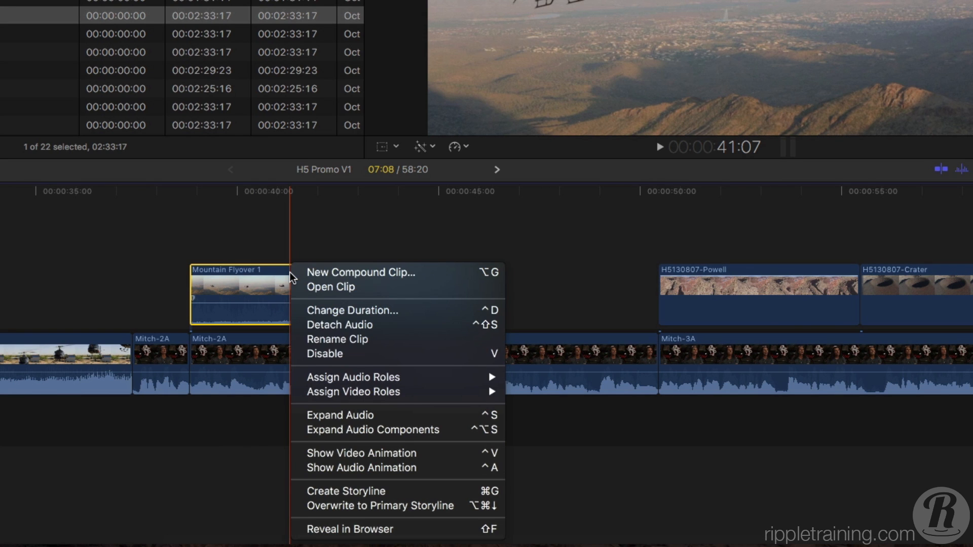
{"action": "left_click", "coordinate": [304, 507]}
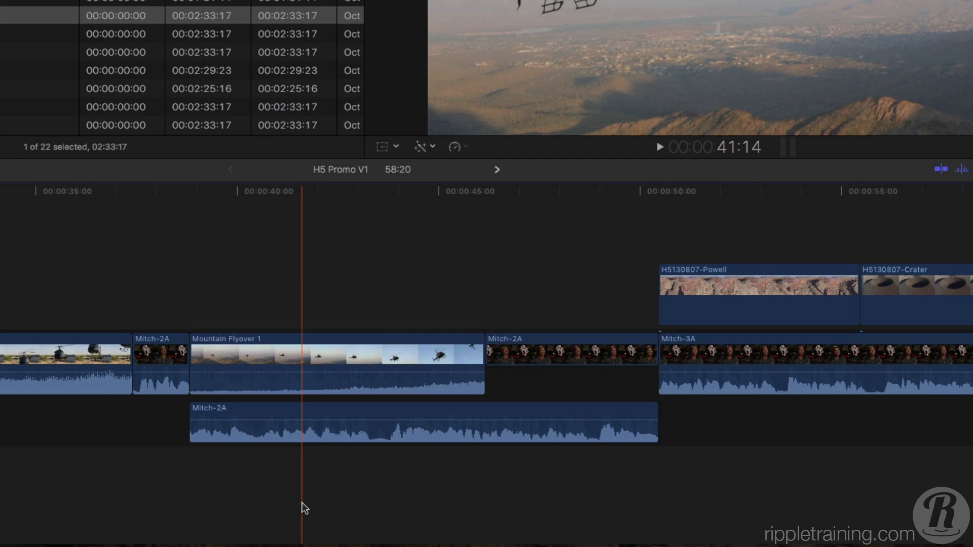
Step: Fit the timeline to the window and collapse the expanded audio of Mitch-2A and the Mitch-1A Synchronized Clip
{"action": "left_click", "coordinate": [287, 438]}
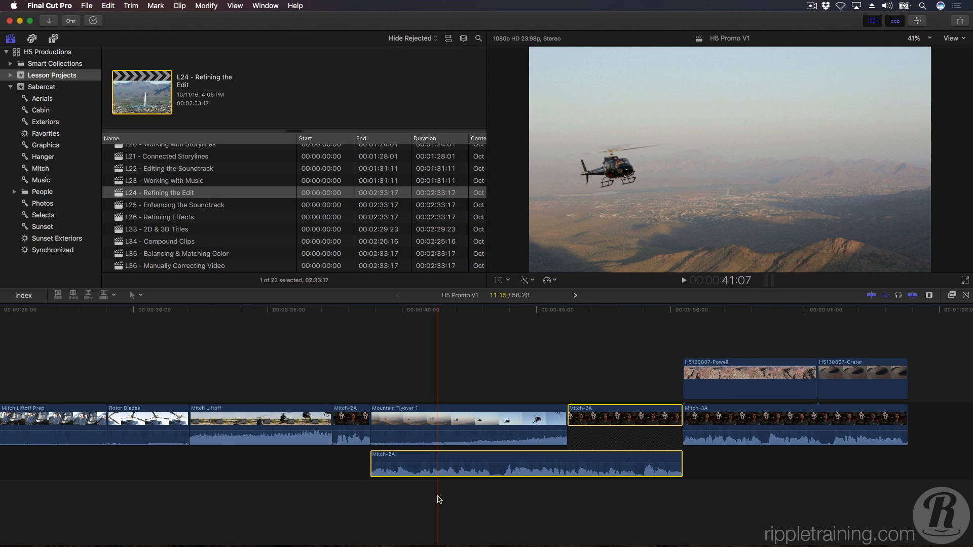
{"action": "key", "text": "shift+z"}
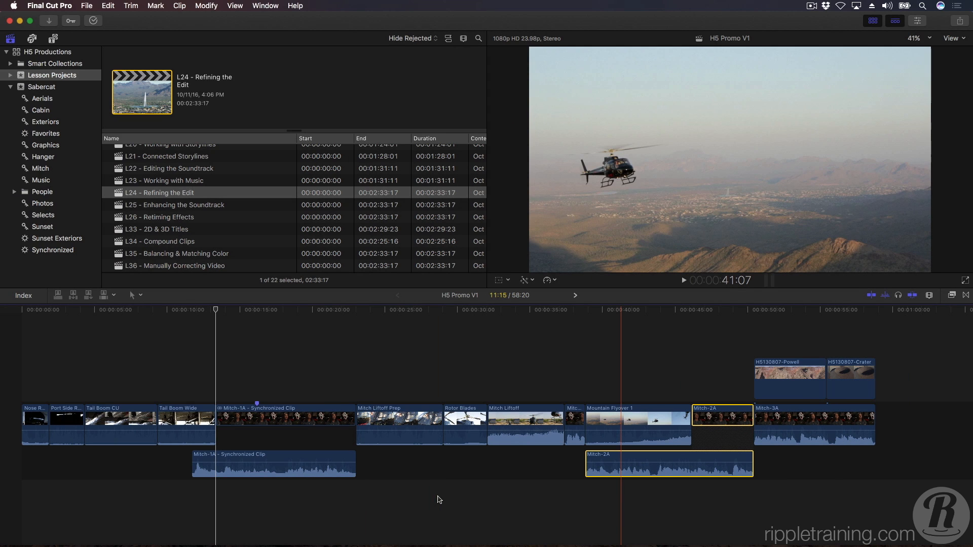
{"action": "key", "text": "ctrl+s"}
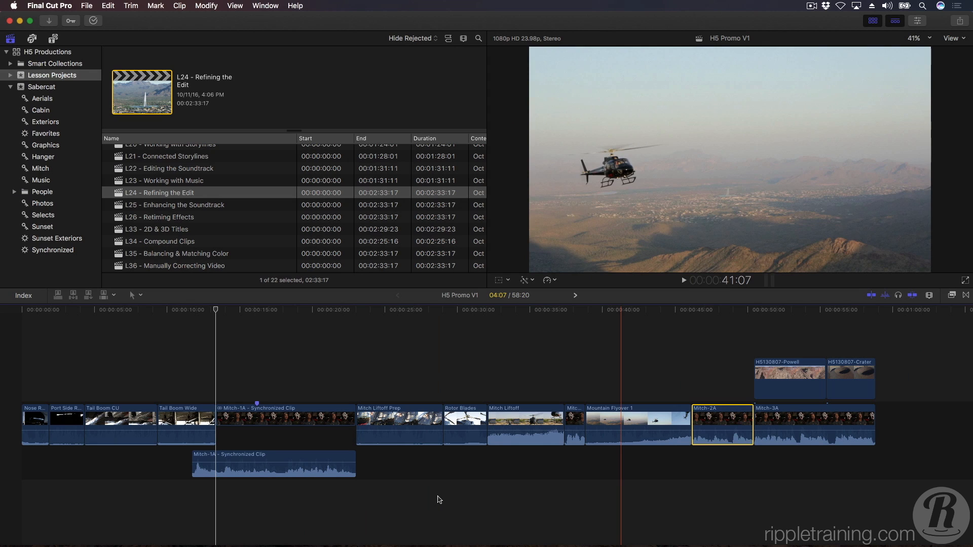
{"action": "left_click", "coordinate": [304, 381]}
{"action": "key", "text": "ctrl+s"}
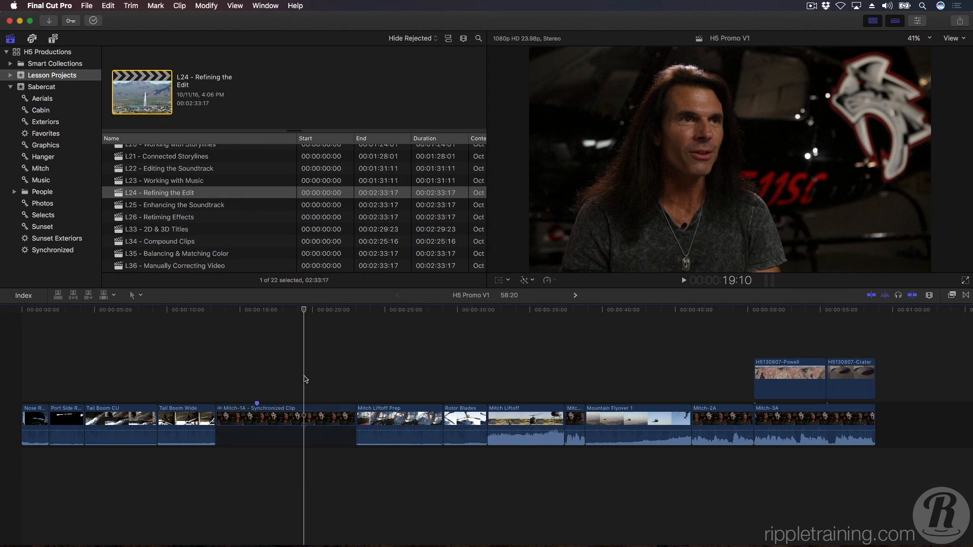